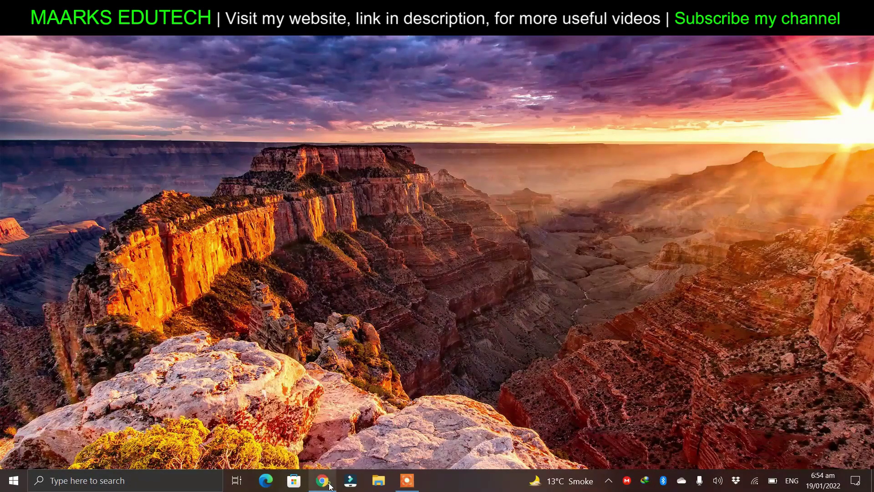
# Search Google for 'google account setting' in Chrome and open the Google Account result
pyautogui.click(322, 481)
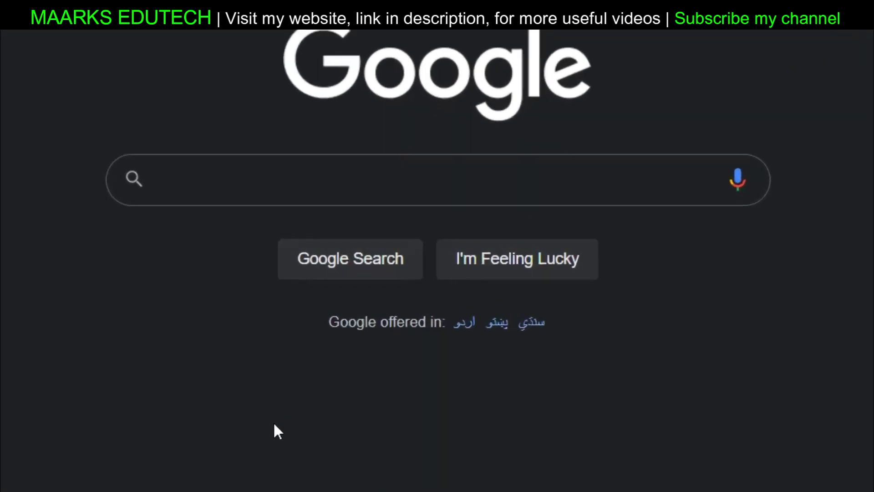
pyautogui.write('google account setting')
pyautogui.press('Return')
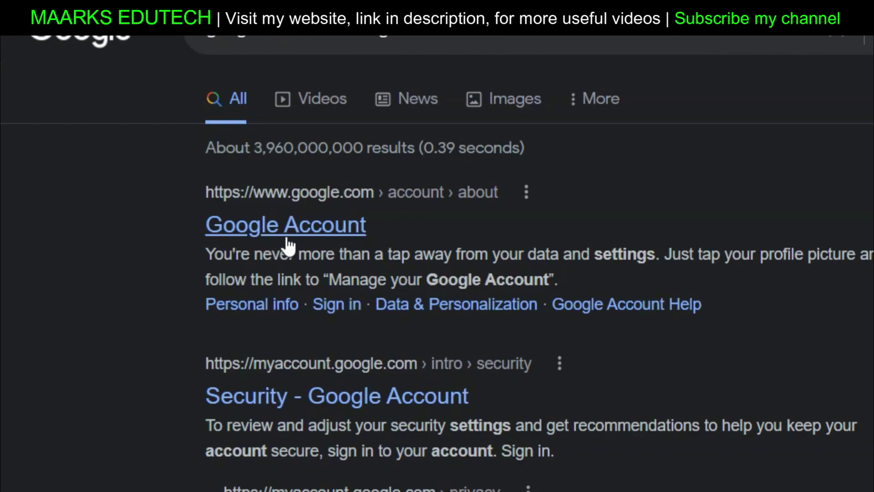
pyautogui.click(287, 231)
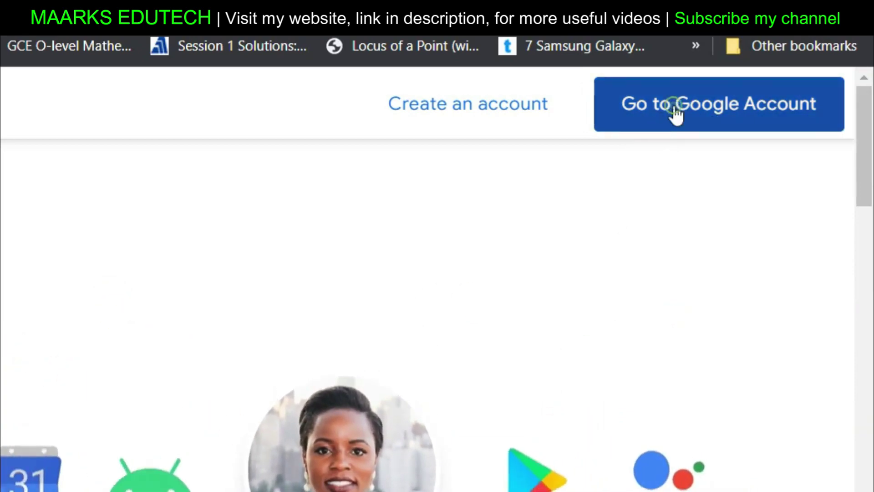
# Sign in with the existing account and its password to reach the welcome page
pyautogui.click(674, 107)
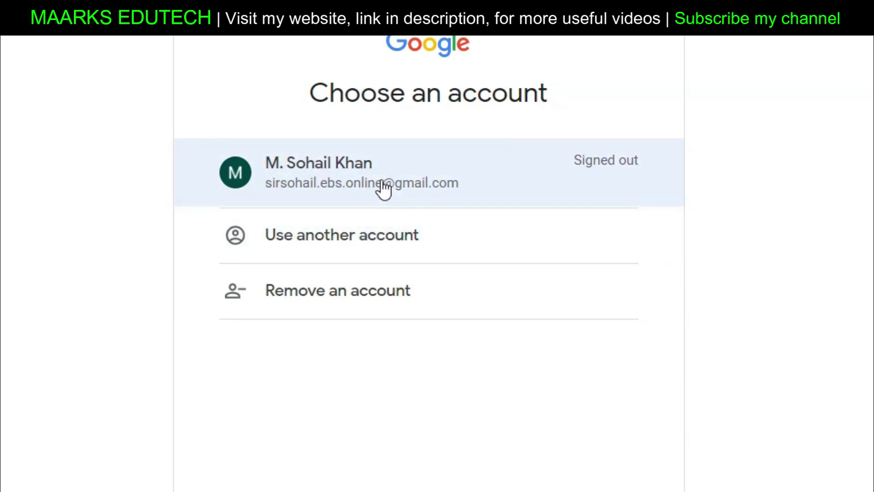
pyautogui.click(392, 183)
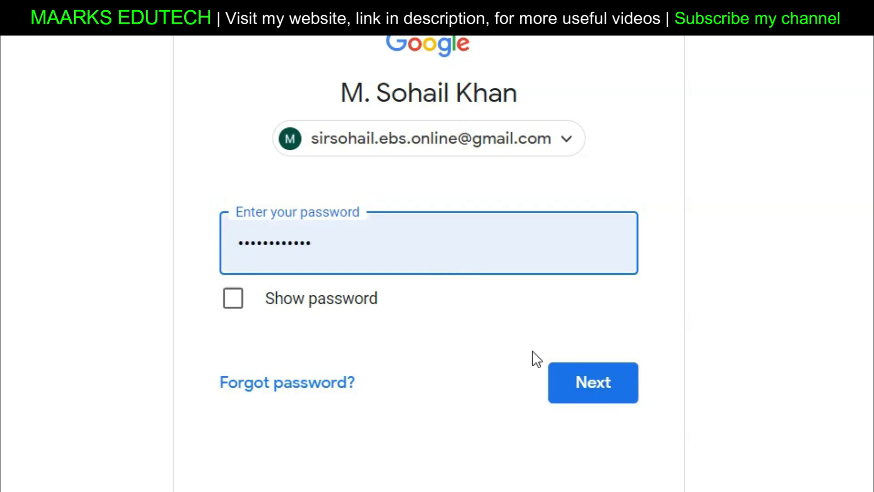
pyautogui.click(586, 375)
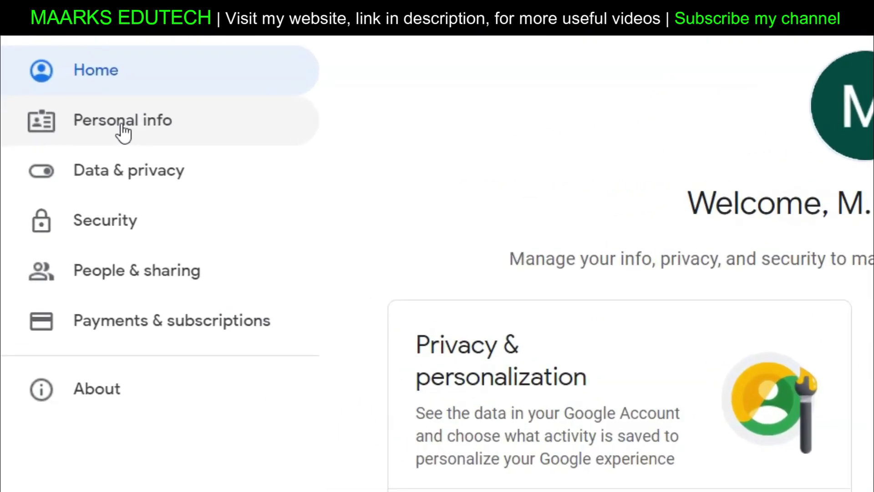
# Open the Birthday row under Personal info to see the date and its visibility
pyautogui.click(122, 126)
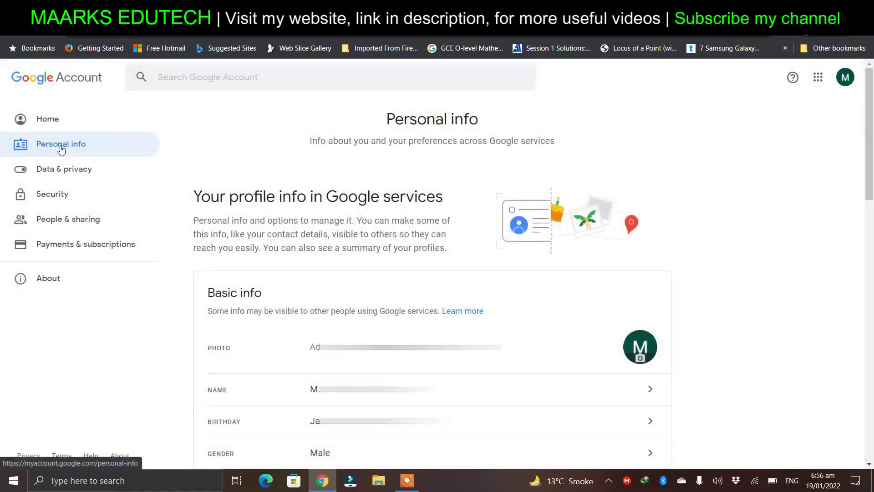
pyautogui.scroll(-2, 366, 239)
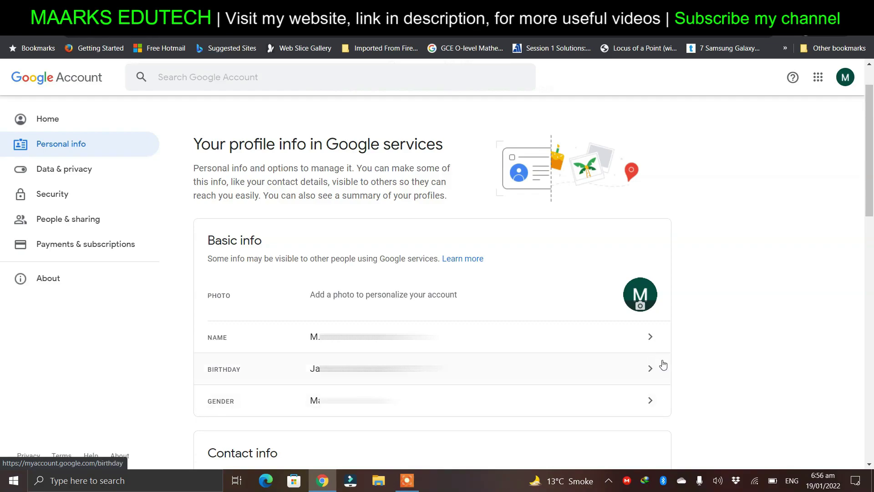
pyautogui.click(649, 372)
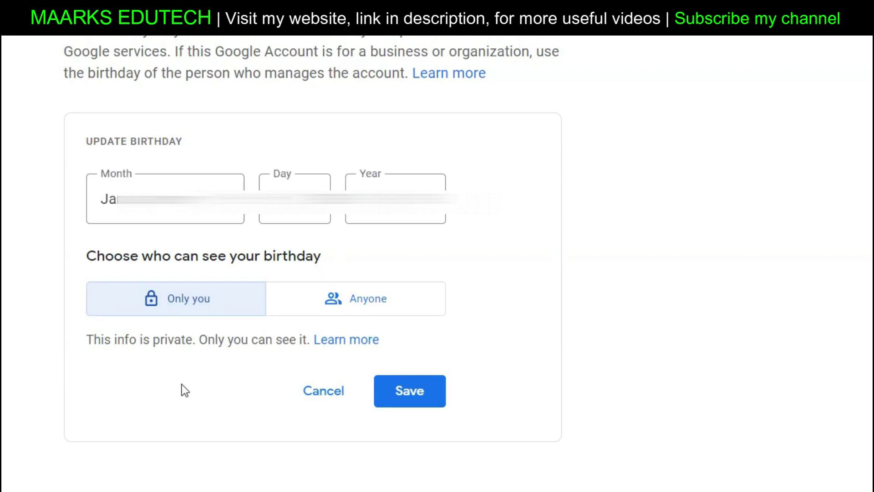
pyautogui.click(387, 306)
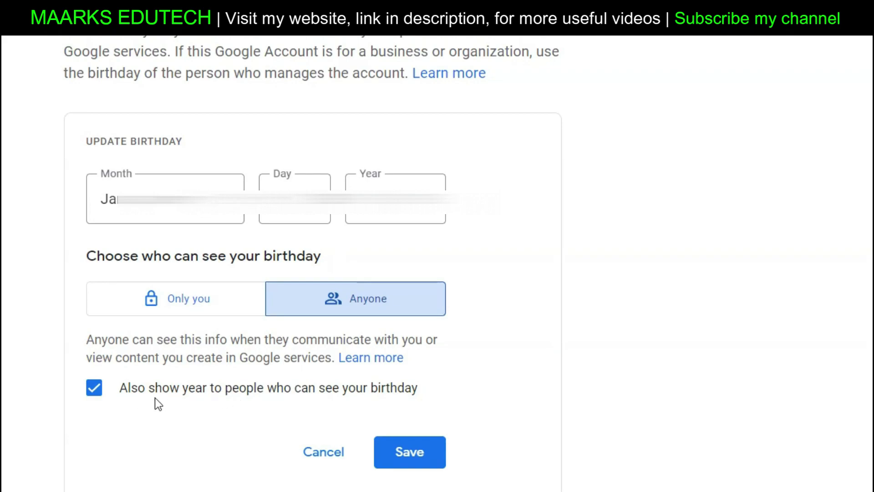
pyautogui.click(99, 392)
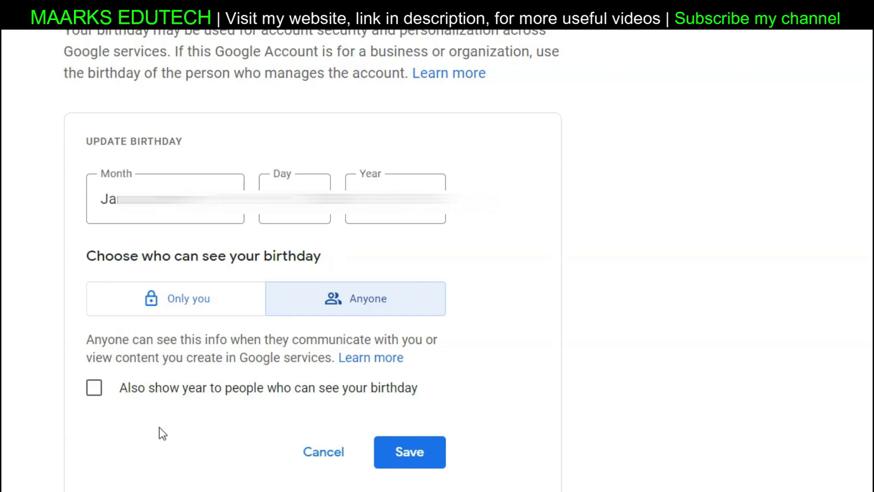
pyautogui.click(204, 300)
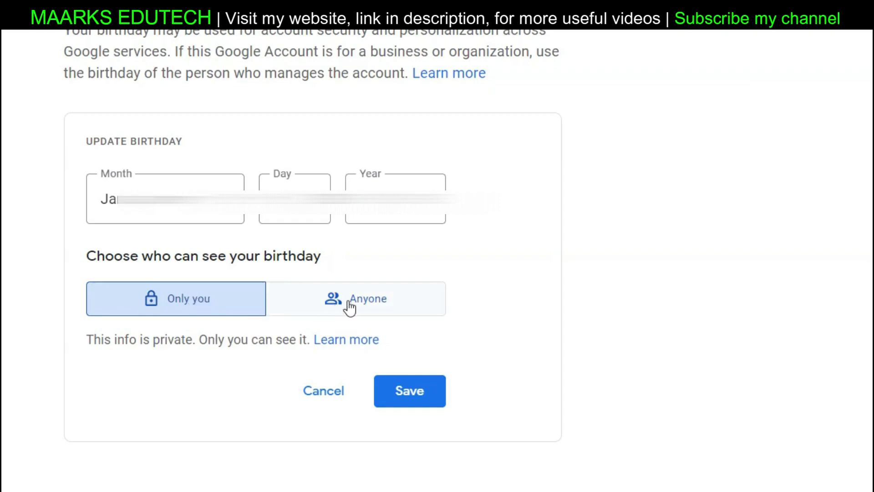
# Switch birthday visibility to Anyone, back to Only you, and save
pyautogui.click(363, 303)
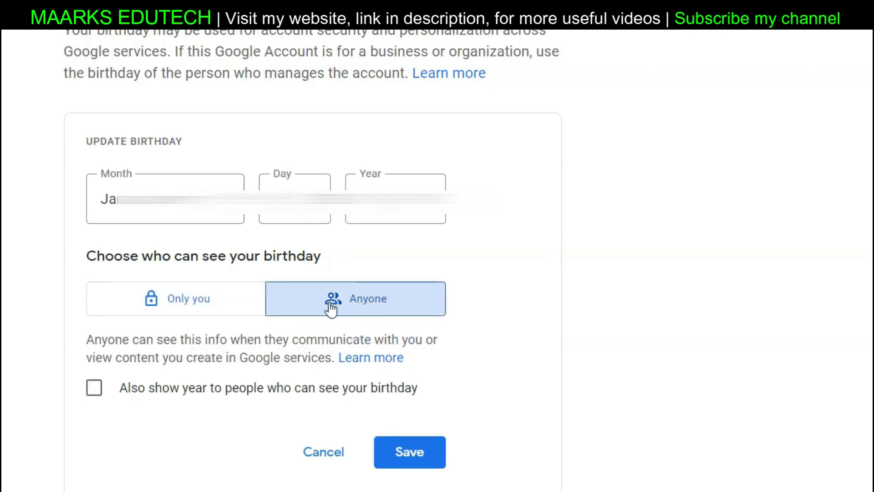
pyautogui.click(182, 304)
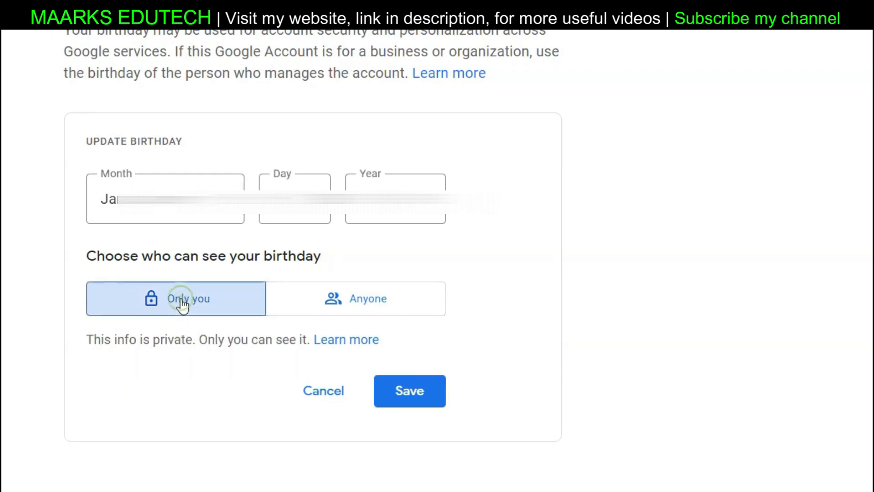
pyautogui.click(420, 402)
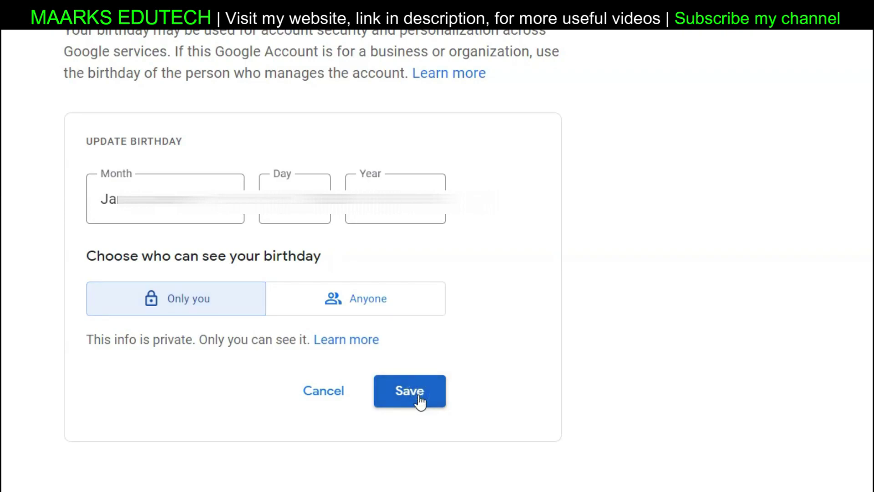